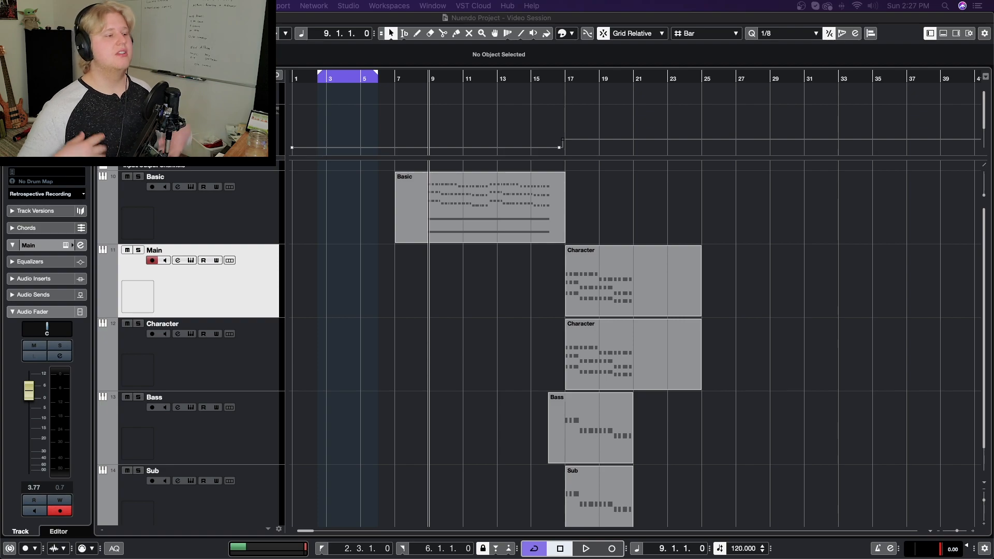
# Play the arrangement from bar 9 and from bar 17 to compare the basic and the layered chord sounds.
pyautogui.click(424, 82)
pyautogui.press('space')
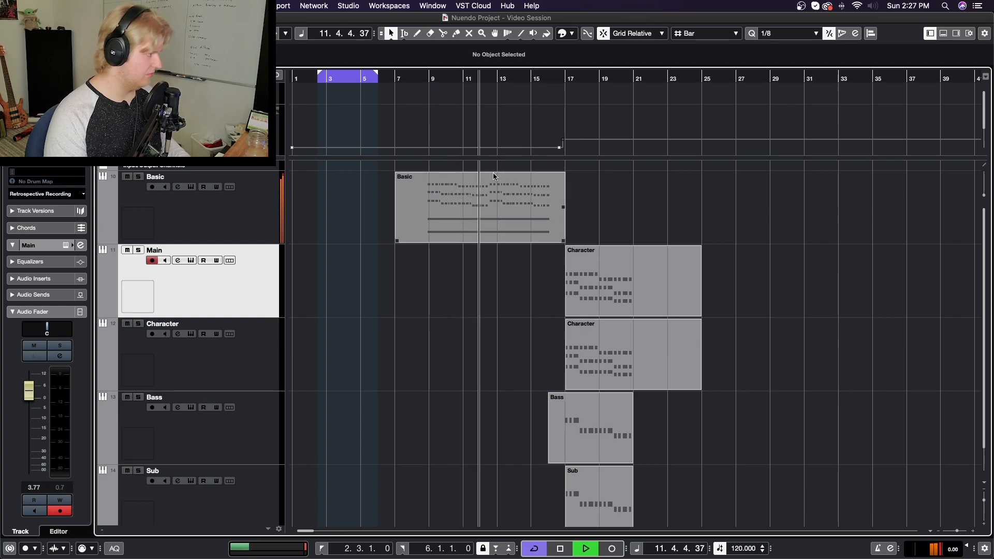
pyautogui.press('space')
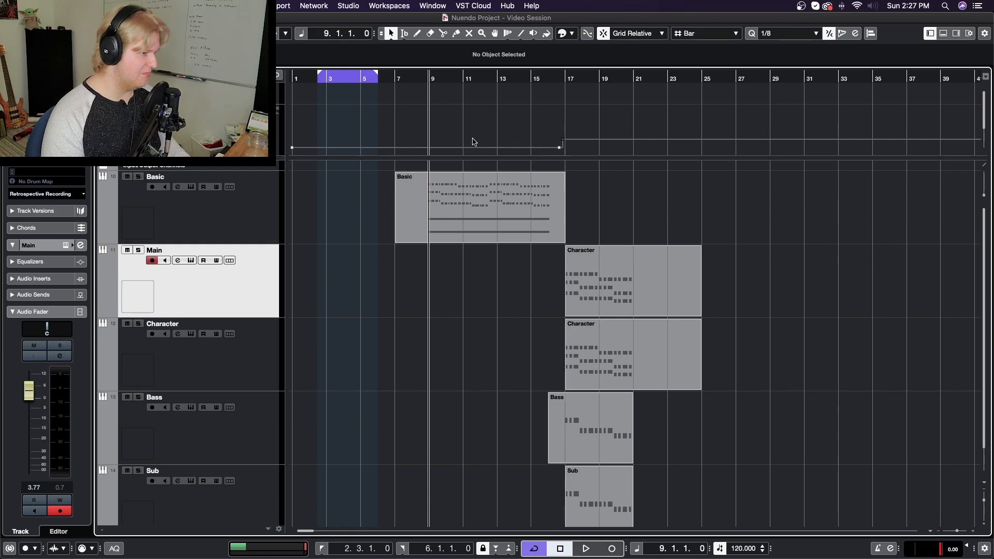
pyautogui.click(563, 83)
pyautogui.press('space')
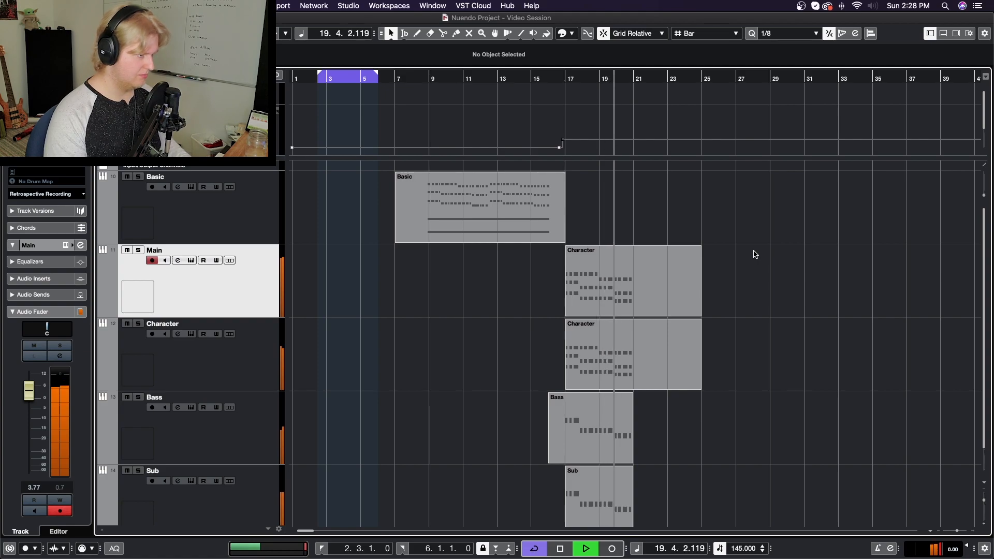
pyautogui.press('space')
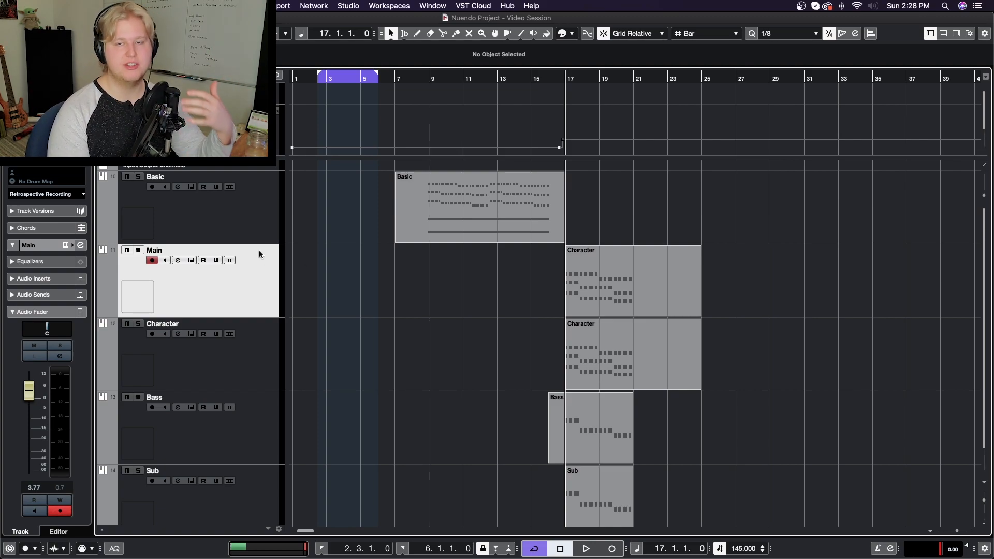
# In the Basic track's Serum synth, set the Envelope 1 release to 417 ms and review the effects rack.
pyautogui.click(190, 187)
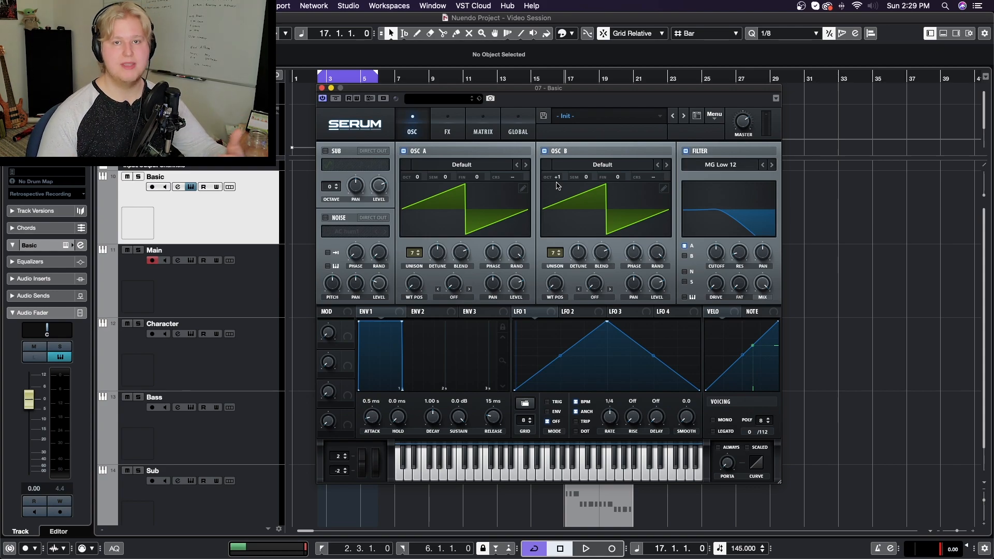
pyautogui.moveTo(493, 416)
pyautogui.mouseDown()
pyautogui.moveTo(495, 392)
pyautogui.moveTo(494, 423)
pyautogui.mouseUp()
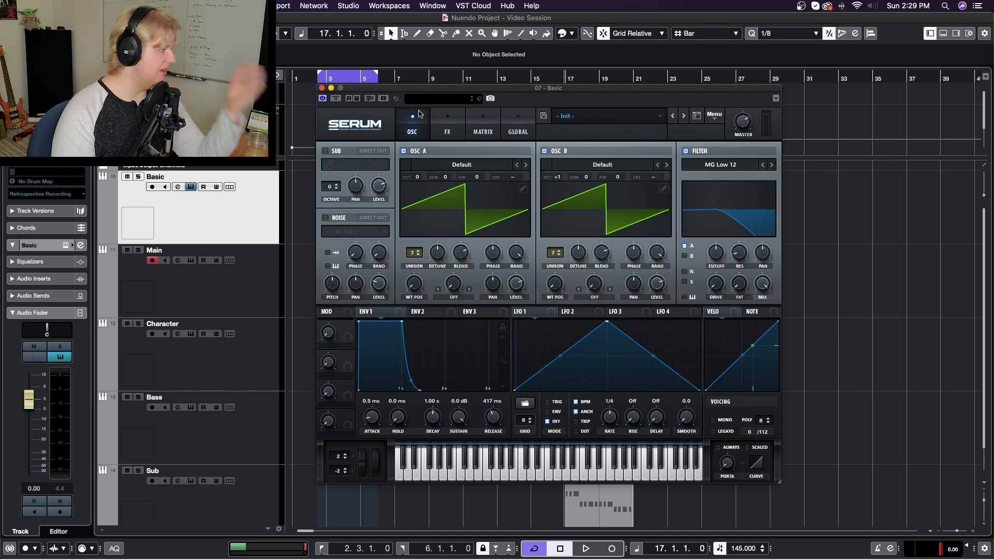
pyautogui.click(447, 125)
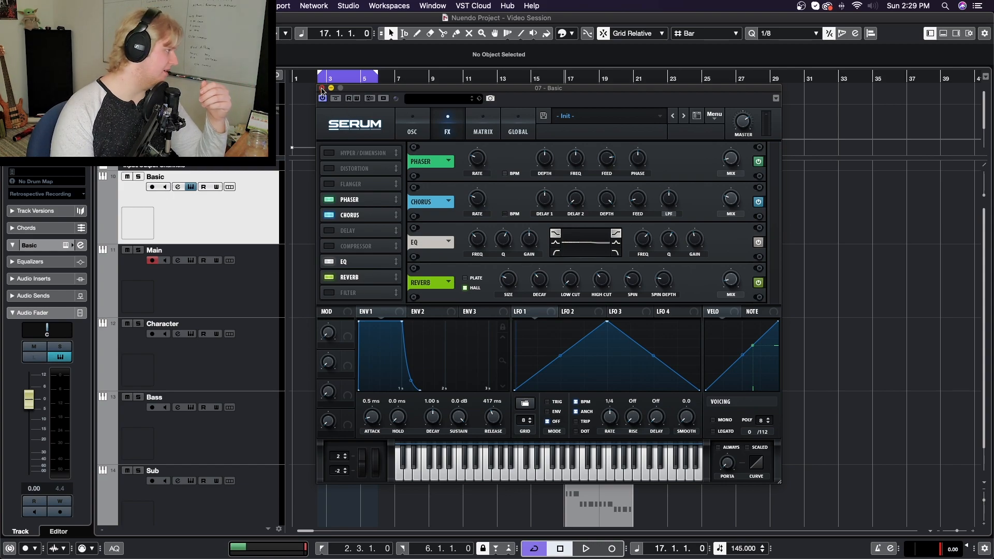
pyautogui.click(322, 88)
# Play the Basic track's chord part from bar 9.
pyautogui.click(430, 76)
pyautogui.press('space')
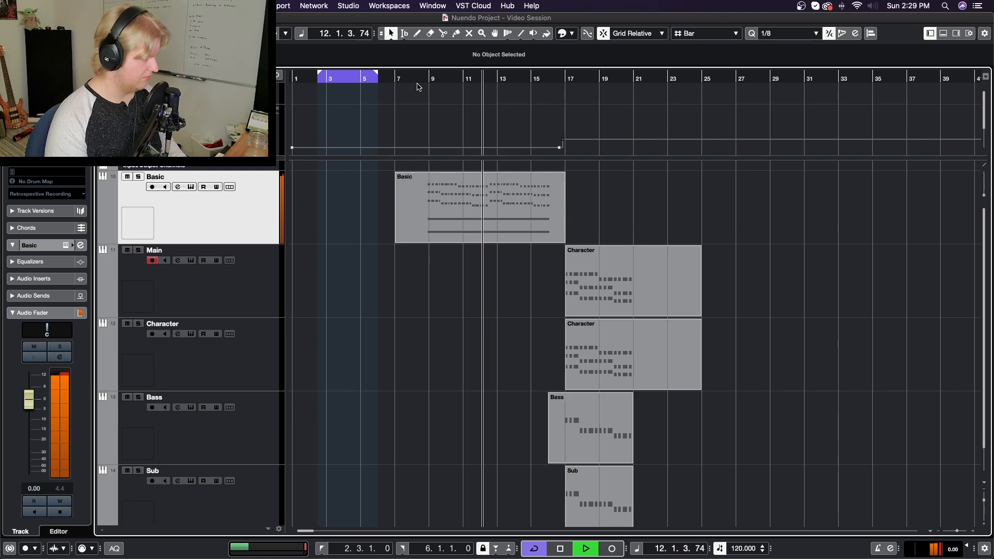
pyautogui.press('space')
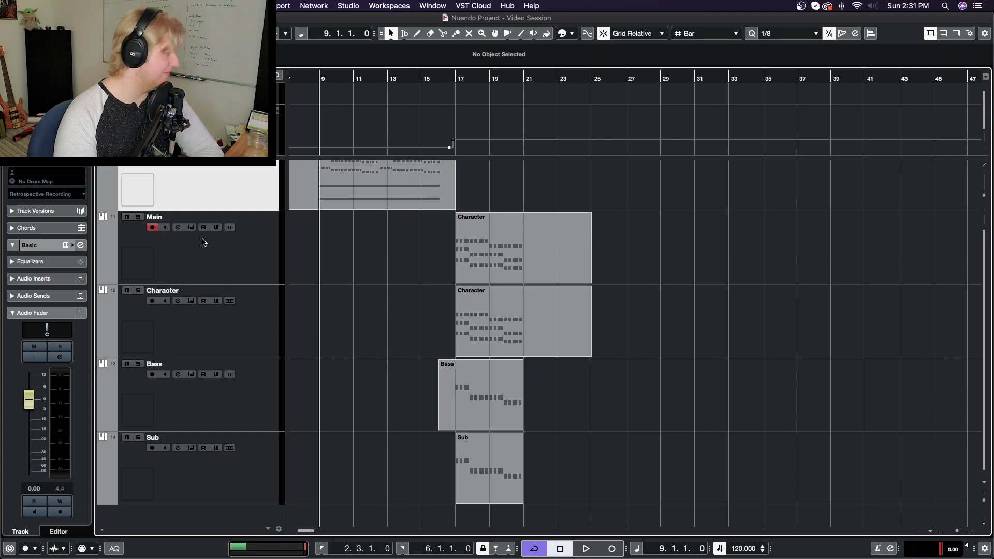
# Place the playhead at bar 17 and review the Main track's Serum effects and oscillator settings.
pyautogui.click(458, 78)
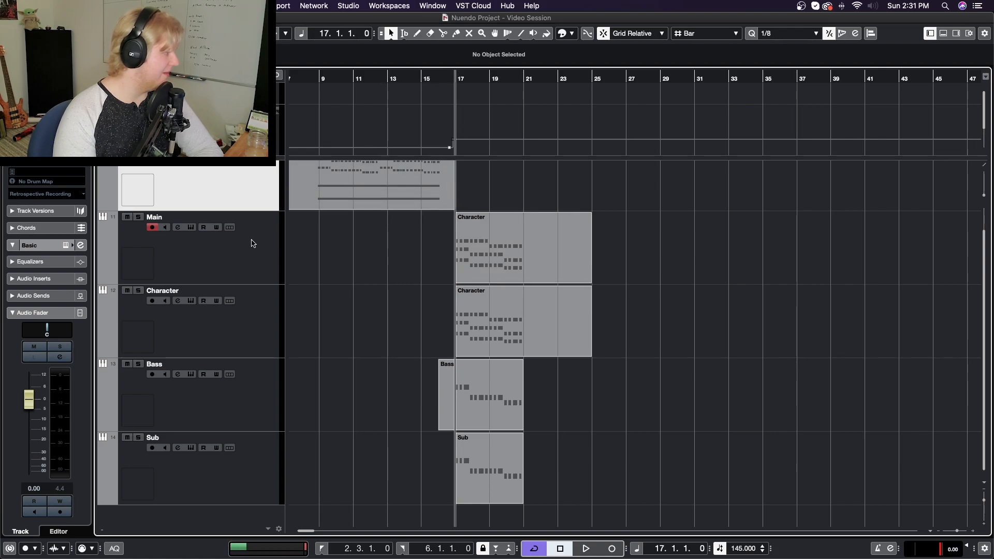
pyautogui.click(191, 227)
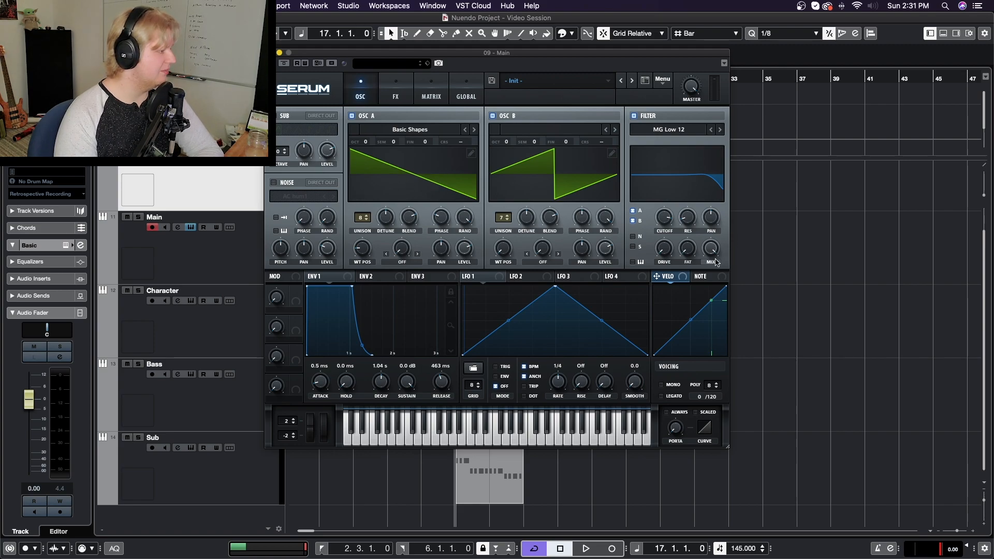
pyautogui.click(404, 90)
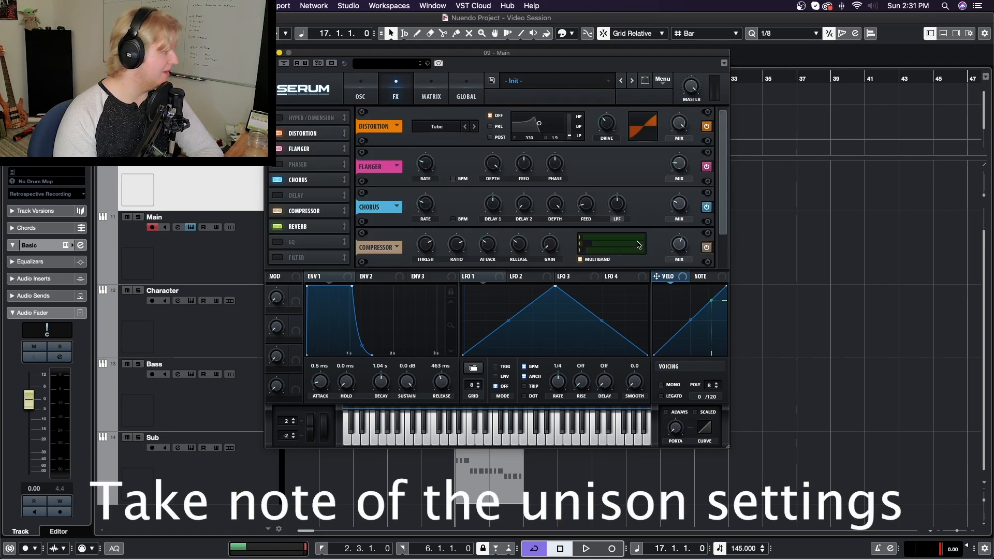
pyautogui.click(374, 91)
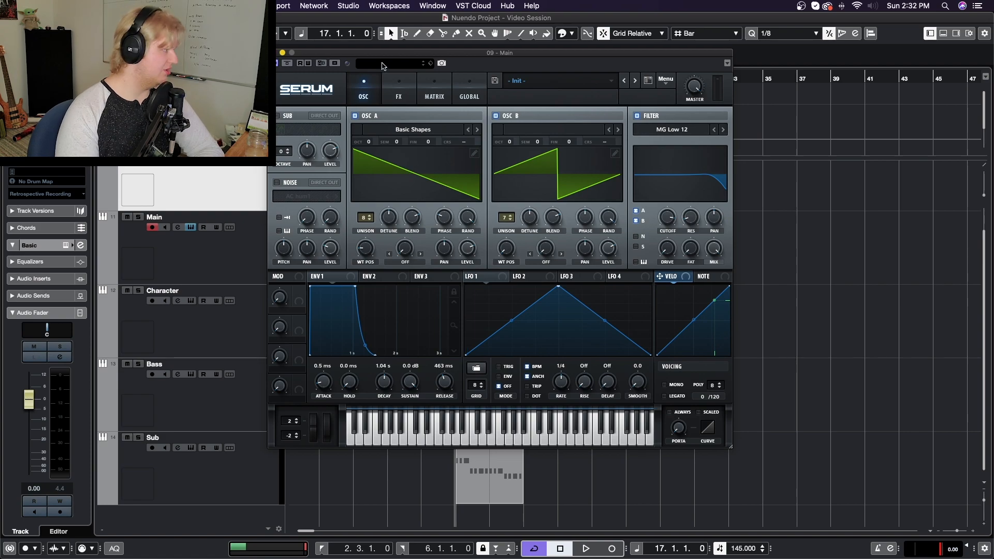
# Solo the Main track, play it from bar 17, and close its synth window.
pyautogui.moveTo(381, 54); pyautogui.dragTo(655, 48)
pyautogui.press('s')
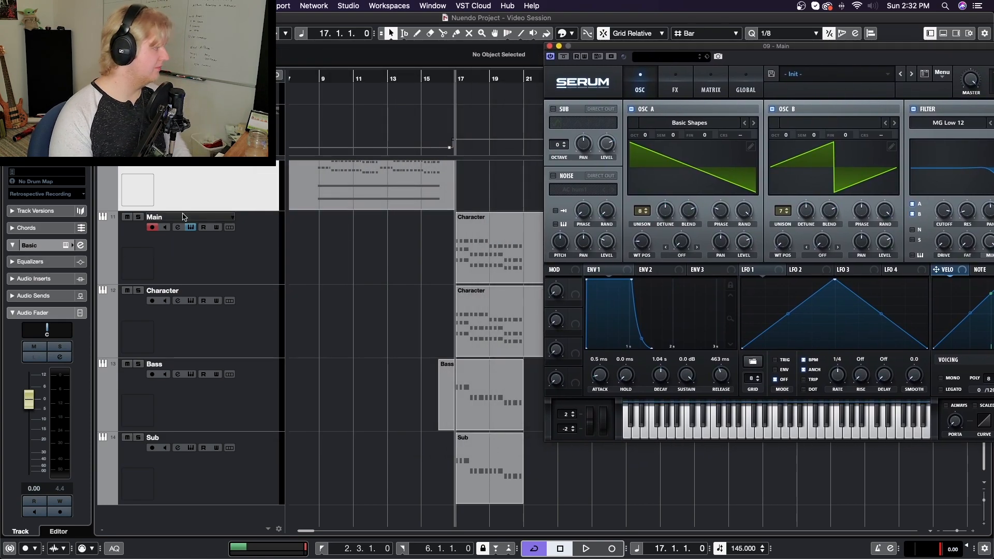
pyautogui.press('space')
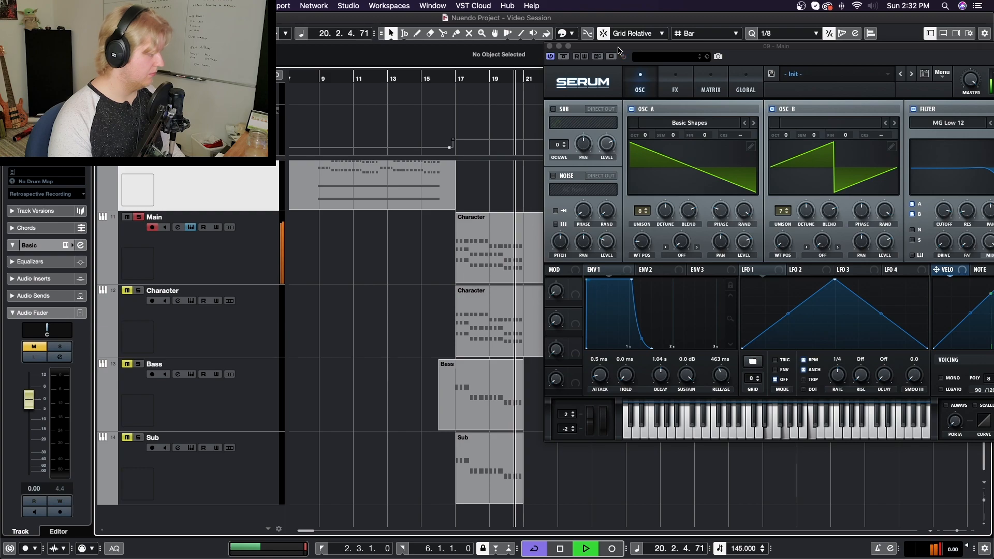
pyautogui.press('space')
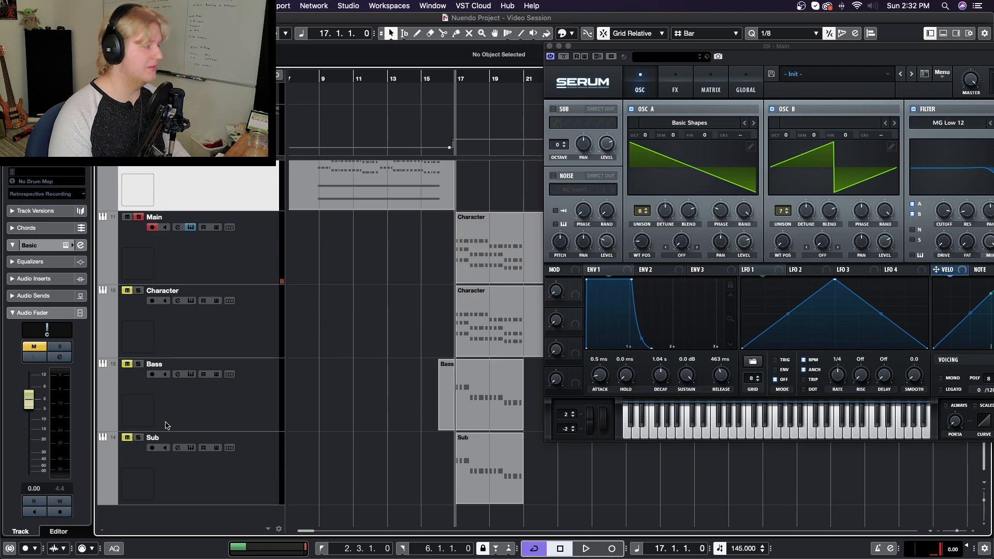
pyautogui.click(190, 227)
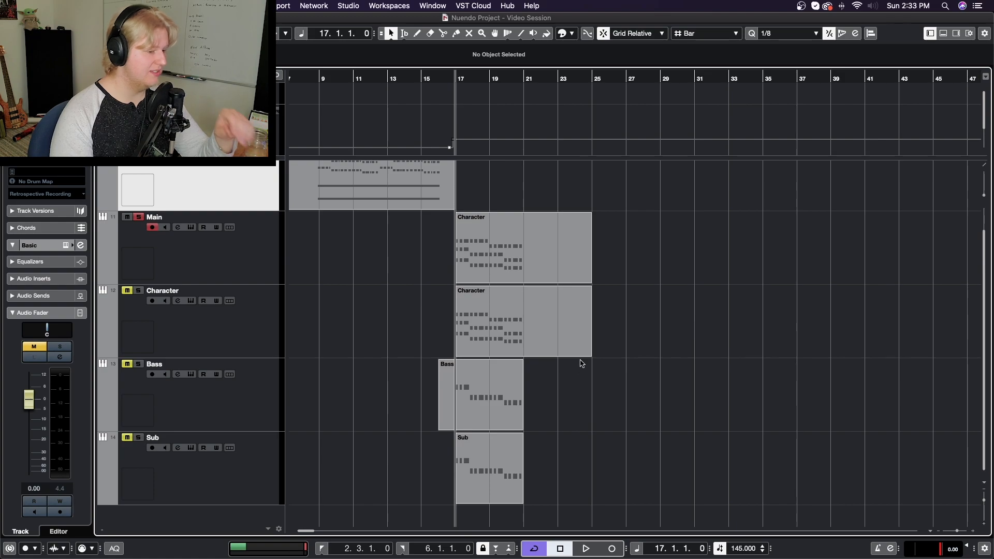
# Solo the Character track and open its Serum synth.
pyautogui.click(210, 324)
pyautogui.click(128, 290)
pyautogui.click(191, 301)
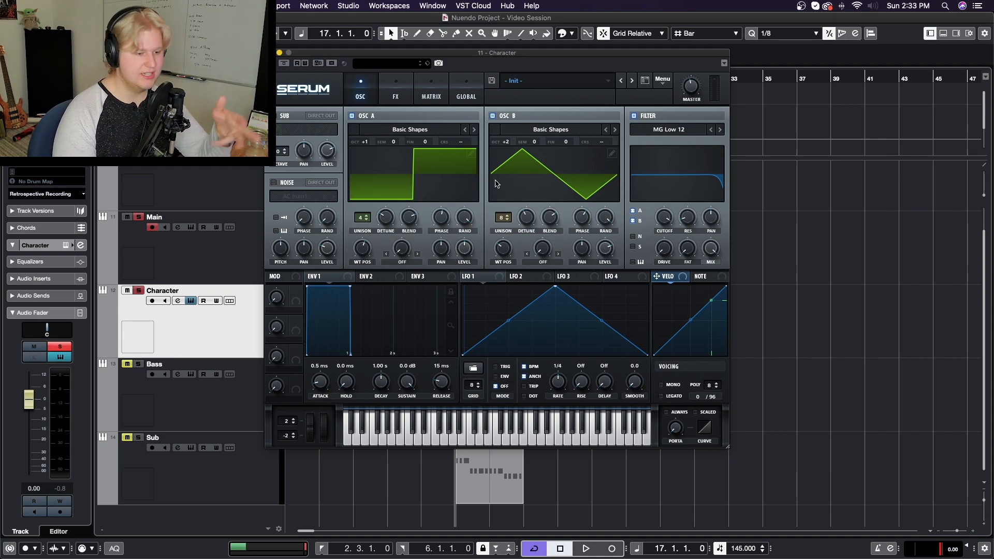
# Unsolo Main and play the Character layer alone, setting its Envelope 1 release to 257 ms.
pyautogui.moveTo(368, 54); pyautogui.dragTo(631, 67)
pyautogui.click(138, 218)
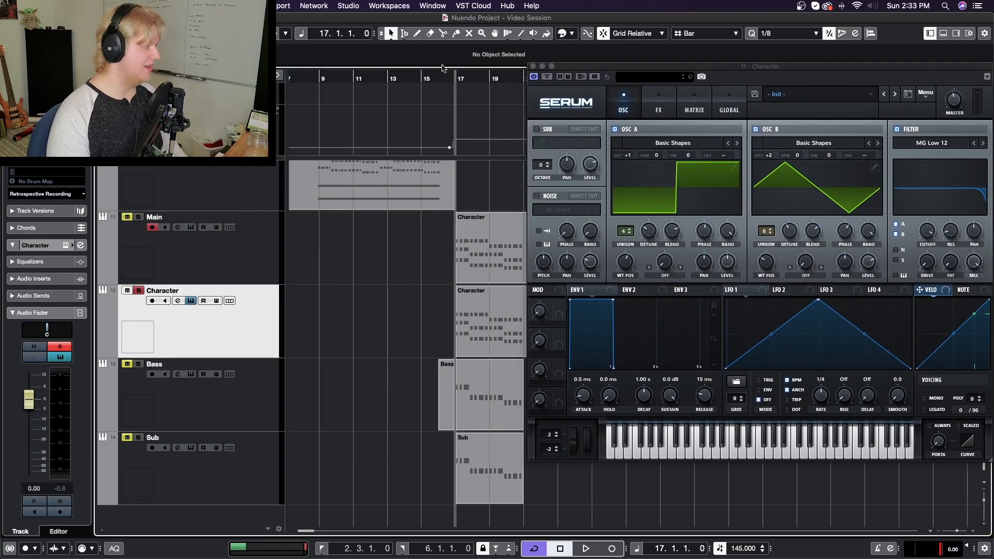
pyautogui.press('space')
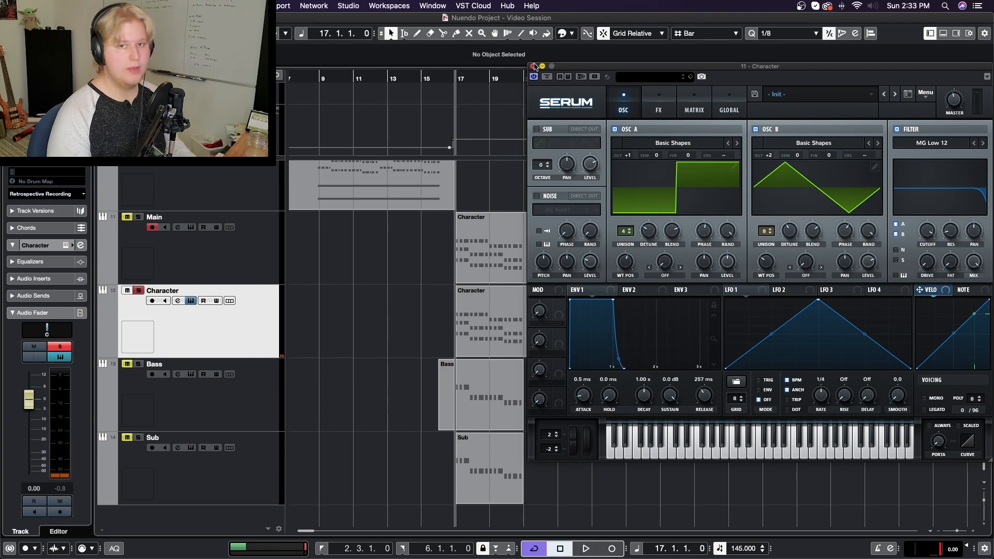
pyautogui.click(533, 67)
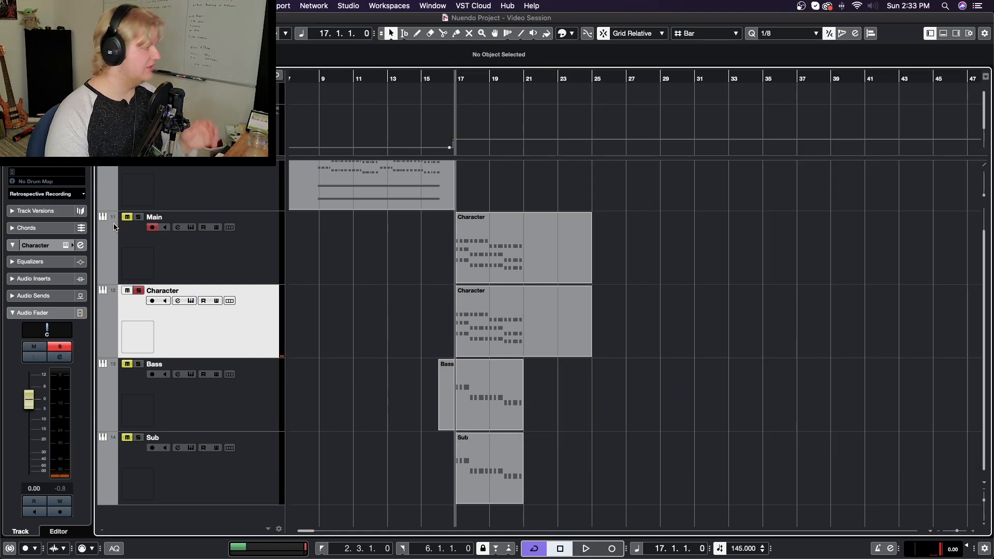
# Solo the Main track alongside Character and play both layers together from bar 17.
pyautogui.click(133, 217)
pyautogui.press('space')
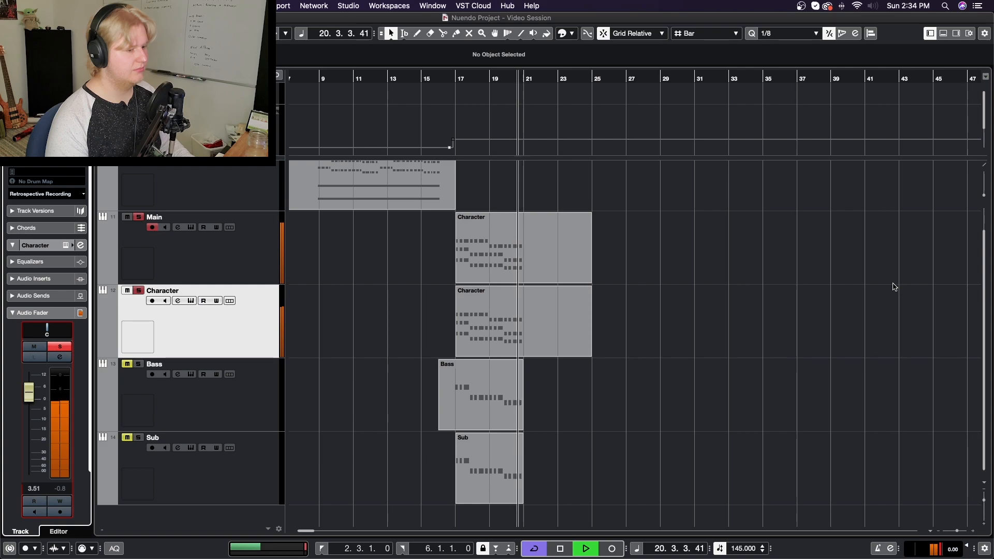
pyautogui.press('space')
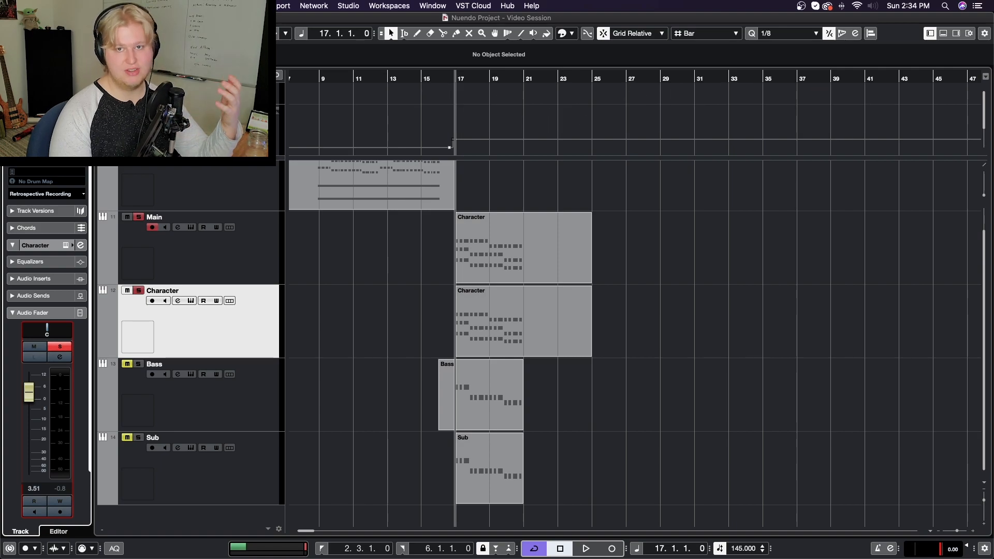
# Solo the Sub track, open its Serum synth beside the tracks, and show Oscillator A's wavetable in 3D.
pyautogui.click(190, 448)
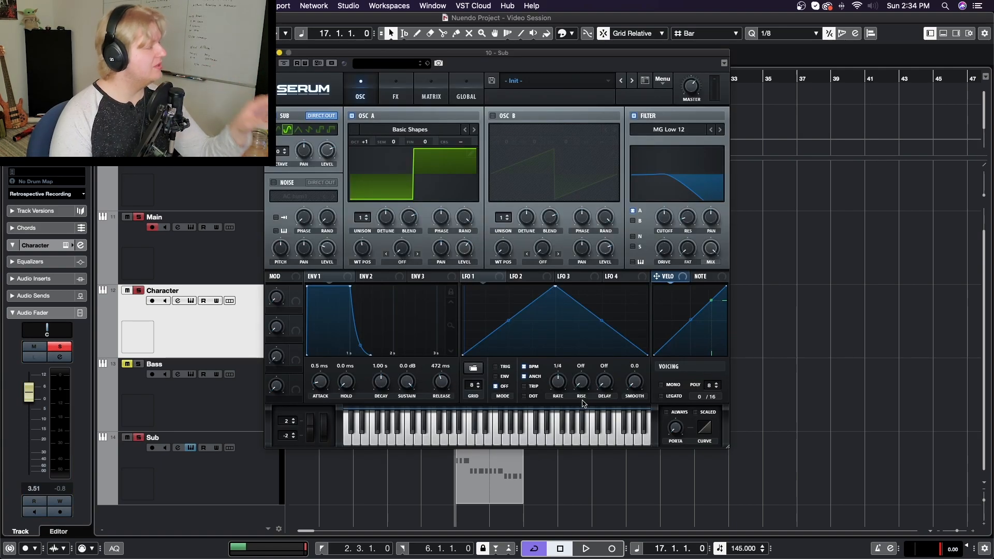
pyautogui.moveTo(524, 52); pyautogui.dragTo(906, 82)
pyautogui.moveTo(801, 86); pyautogui.dragTo(626, 67)
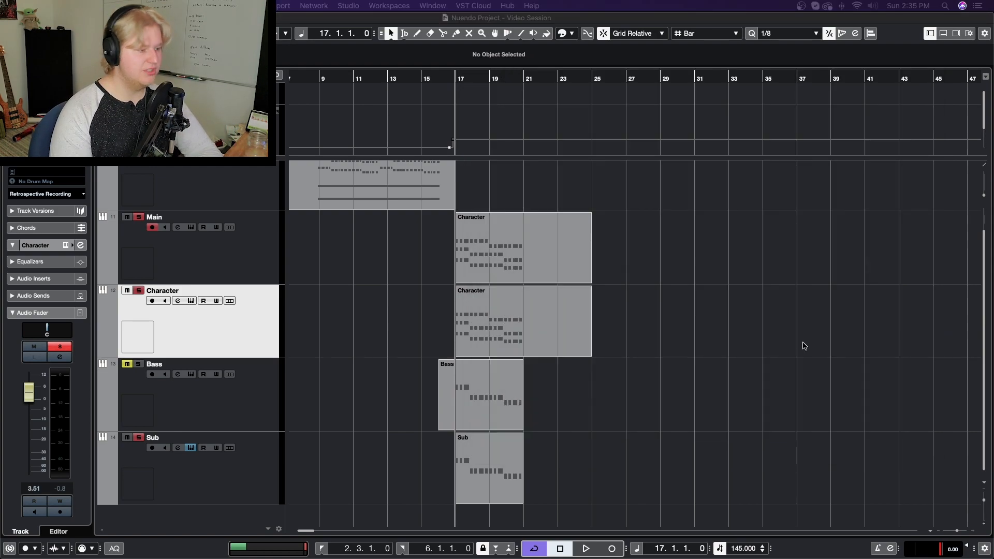
pyautogui.click(803, 346)
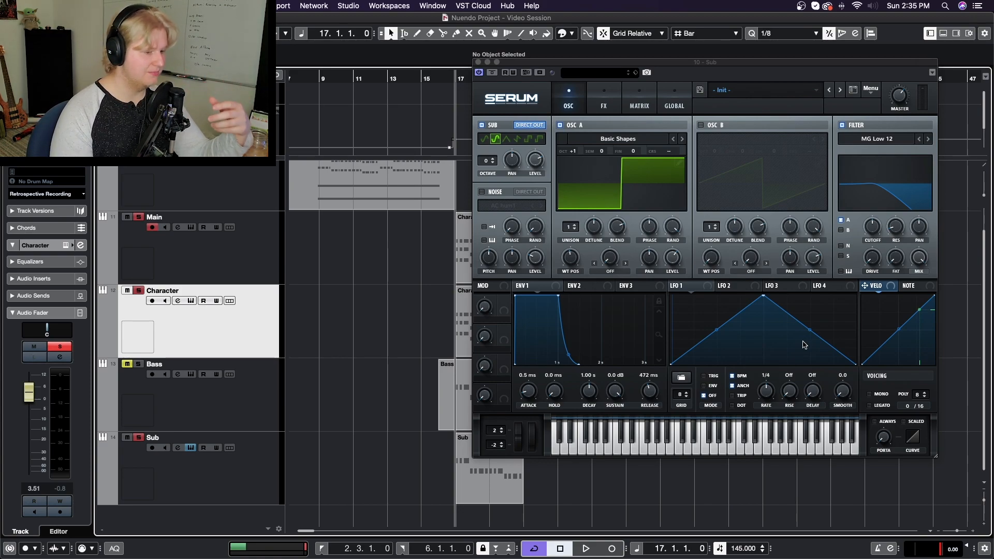
pyautogui.moveTo(596, 65); pyautogui.dragTo(660, 79)
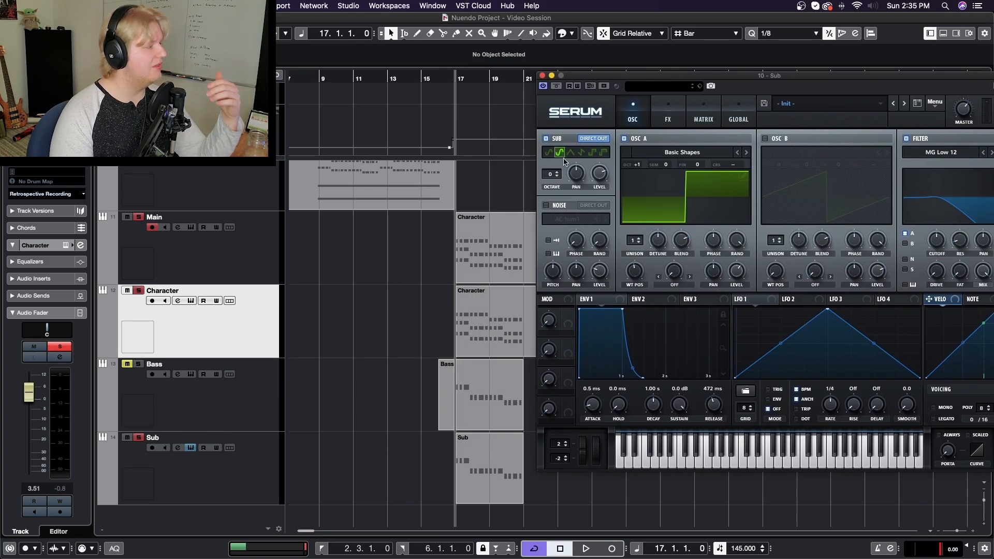
pyautogui.click(713, 206)
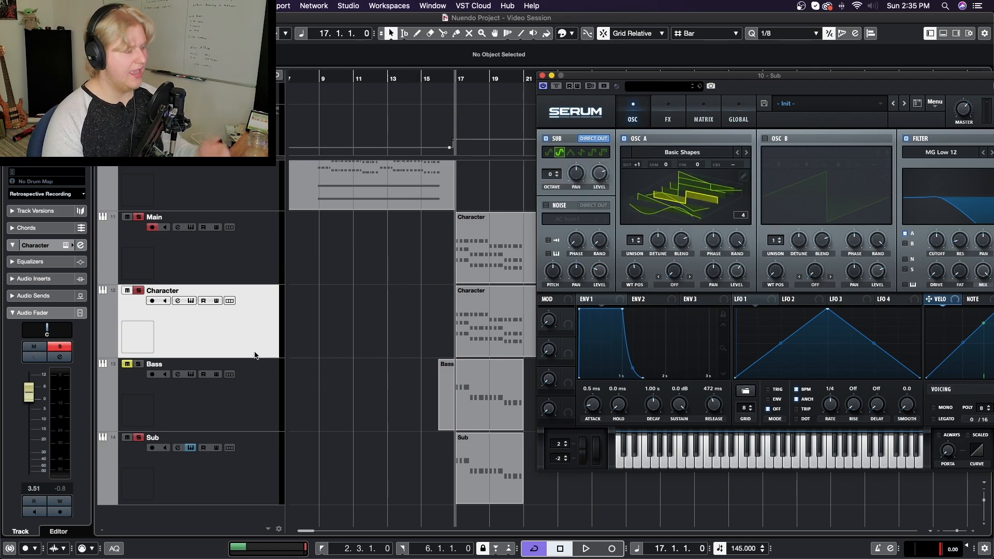
# Unsolo the Character and Main tracks and play the Sub layer alone from bar 17.
pyautogui.click(138, 290)
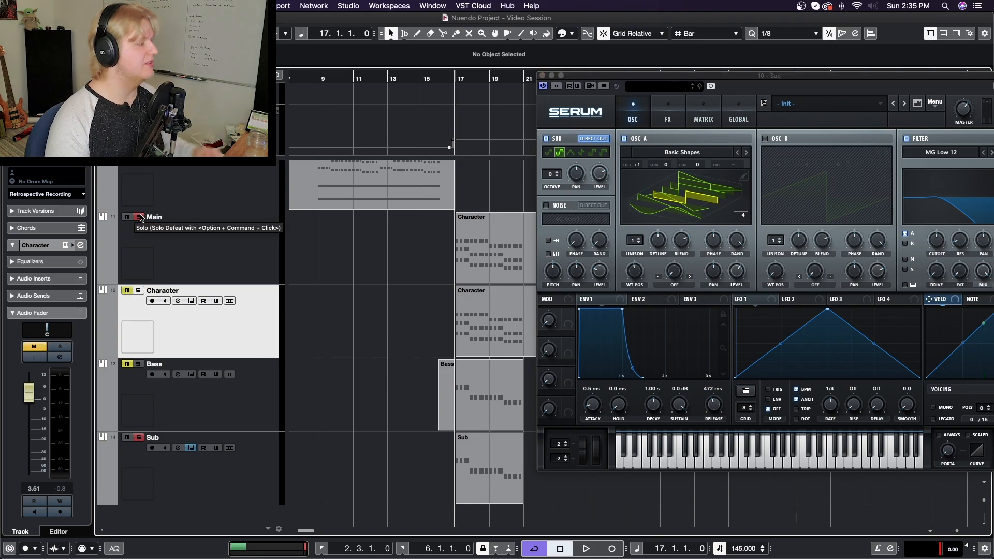
pyautogui.click(139, 217)
pyautogui.press('space')
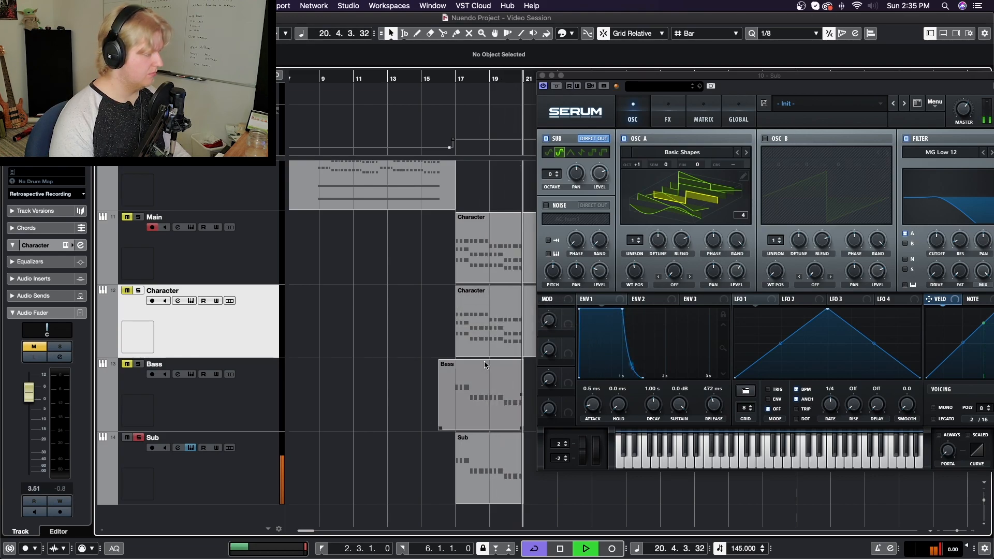
pyautogui.press('space')
# Solo Main, Character and Sub and play them together from bar 17, setting Sub's Envelope 1 release to 346 ms.
pyautogui.click(129, 290)
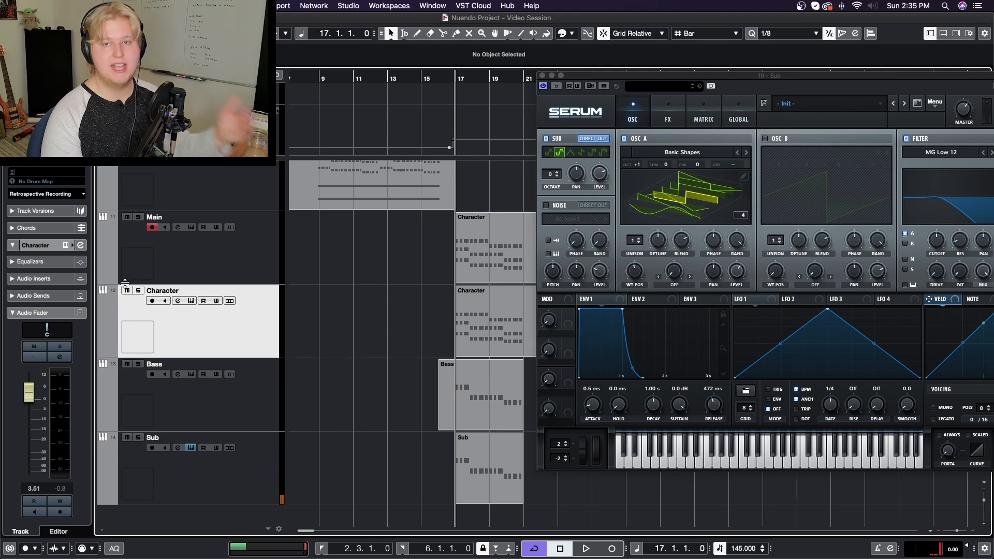
pyautogui.click(139, 217)
pyautogui.click(138, 290)
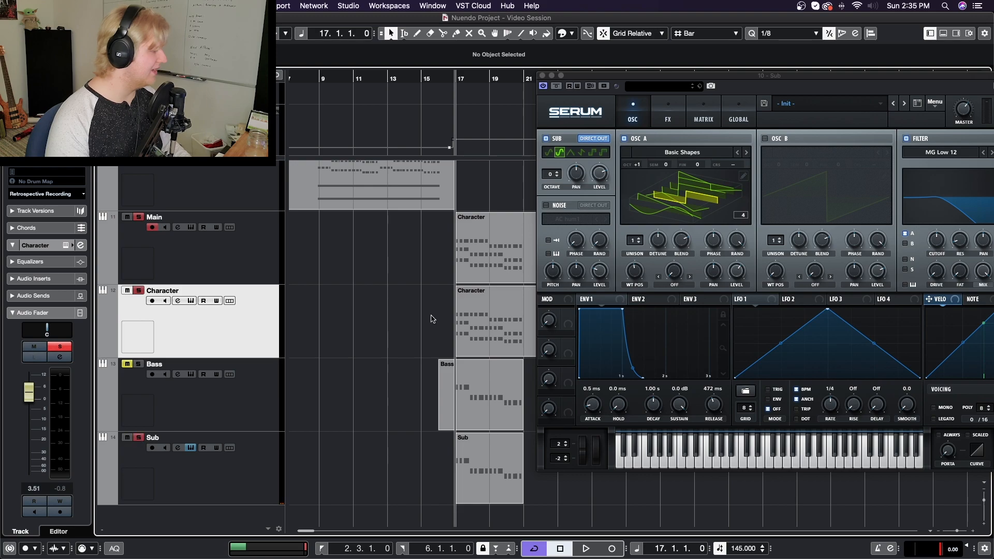
pyautogui.press('space')
pyautogui.click(138, 437)
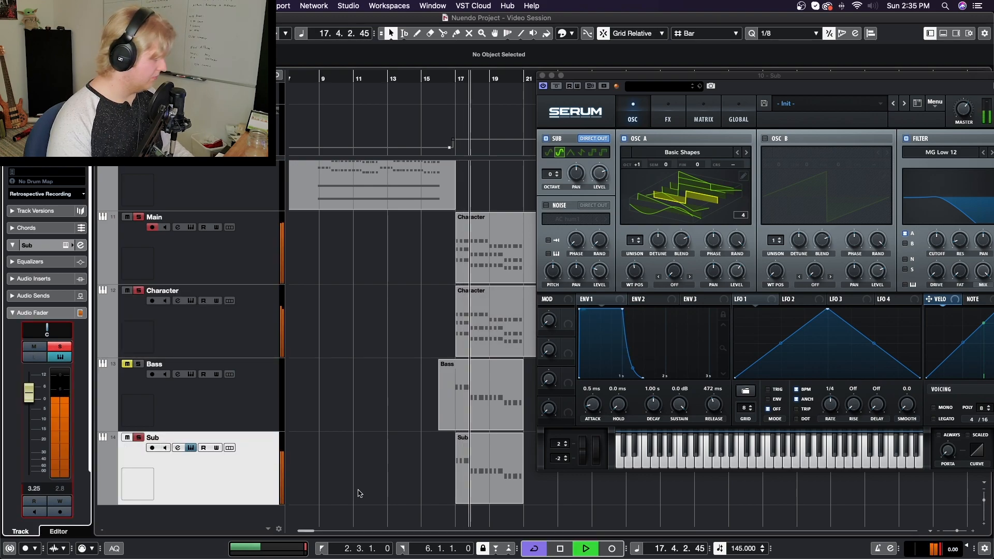
pyautogui.press('space')
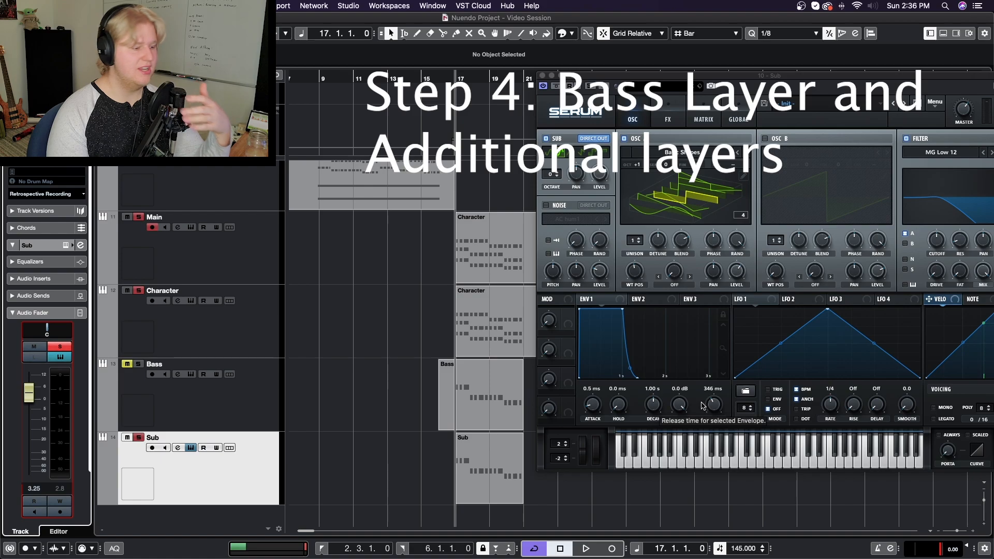
# Open the Bass track's Serum synth, examine its effects and oscillator settings, and close it.
pyautogui.click(223, 414)
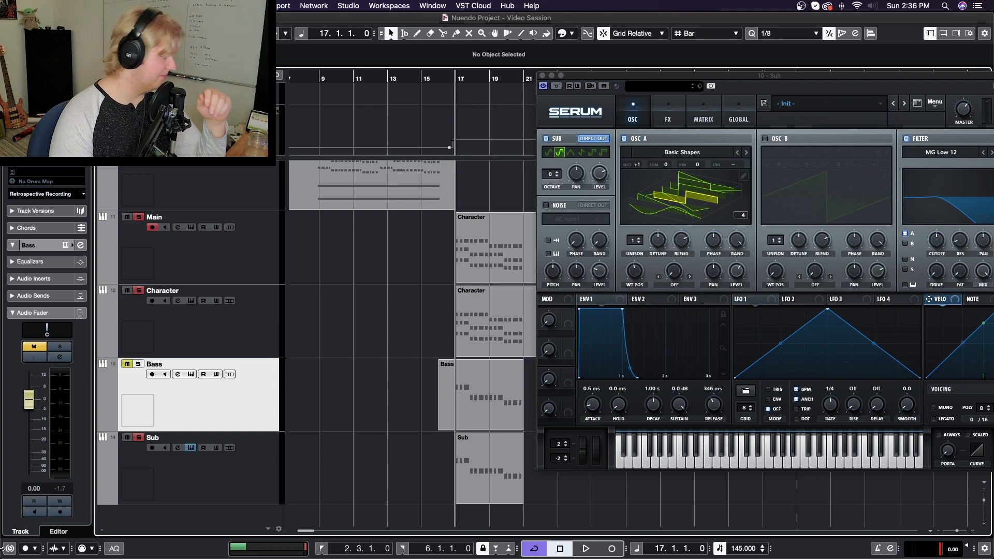
pyautogui.click(191, 374)
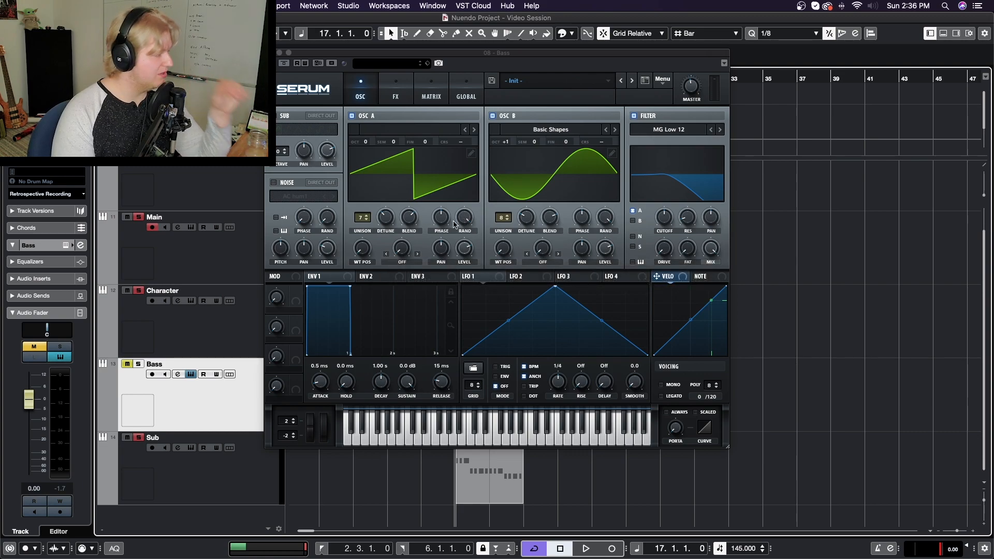
pyautogui.click(385, 87)
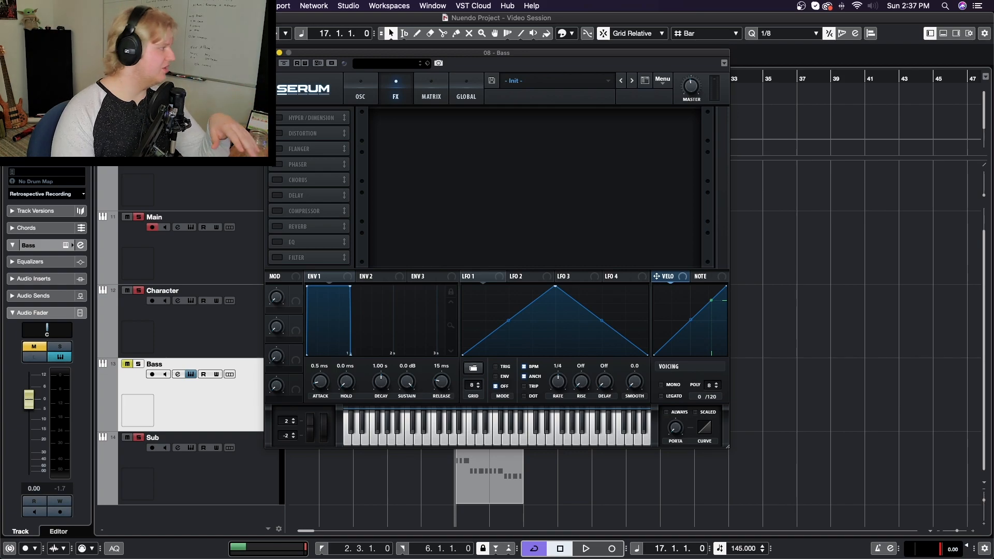
pyautogui.click(349, 80)
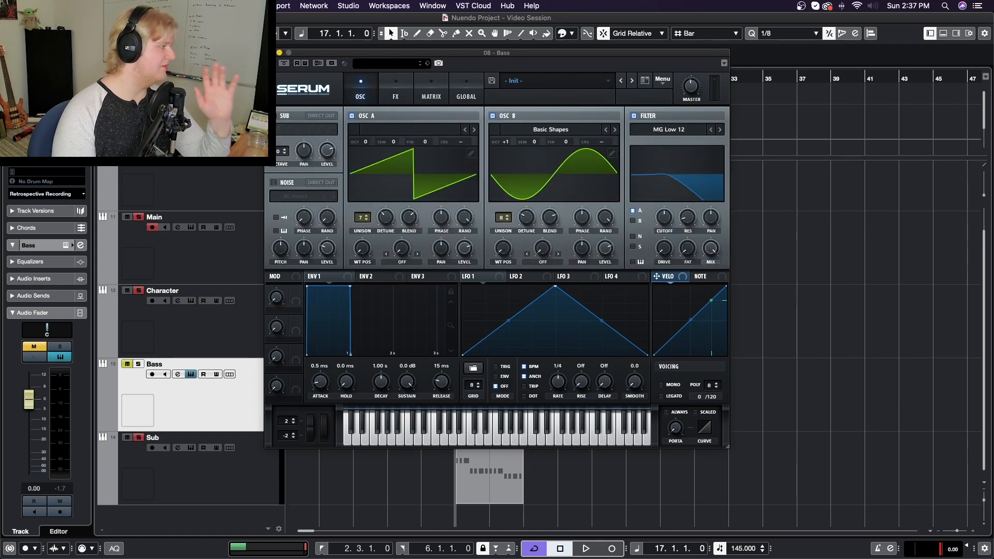
pyautogui.click(270, 53)
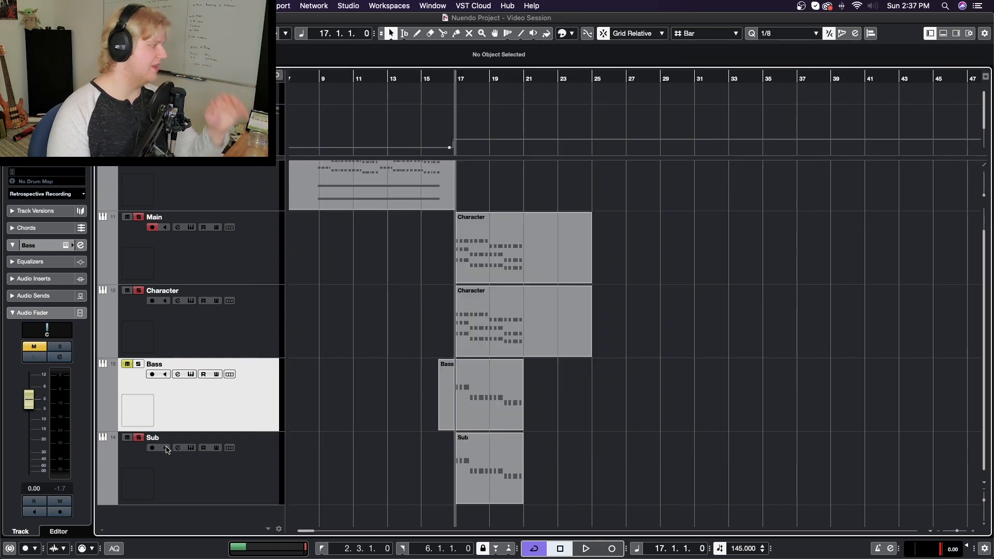
# Solo only the Bass track, play it from bar 17, and raise its volume to 6.35 dB.
pyautogui.click(127, 364)
pyautogui.click(138, 364)
pyautogui.click(127, 291)
pyautogui.click(127, 217)
pyautogui.press('space')
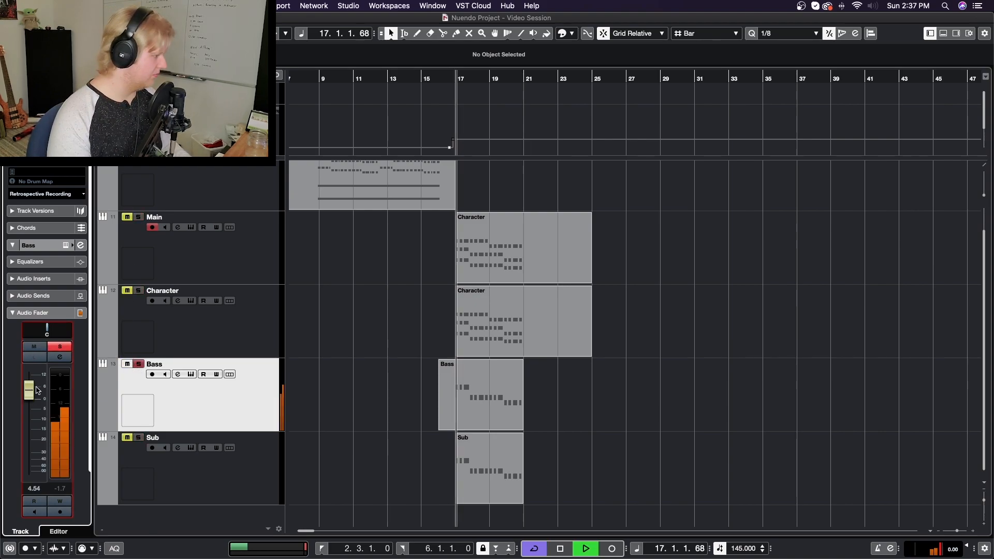
pyautogui.moveTo(30, 400); pyautogui.dragTo(33, 389)
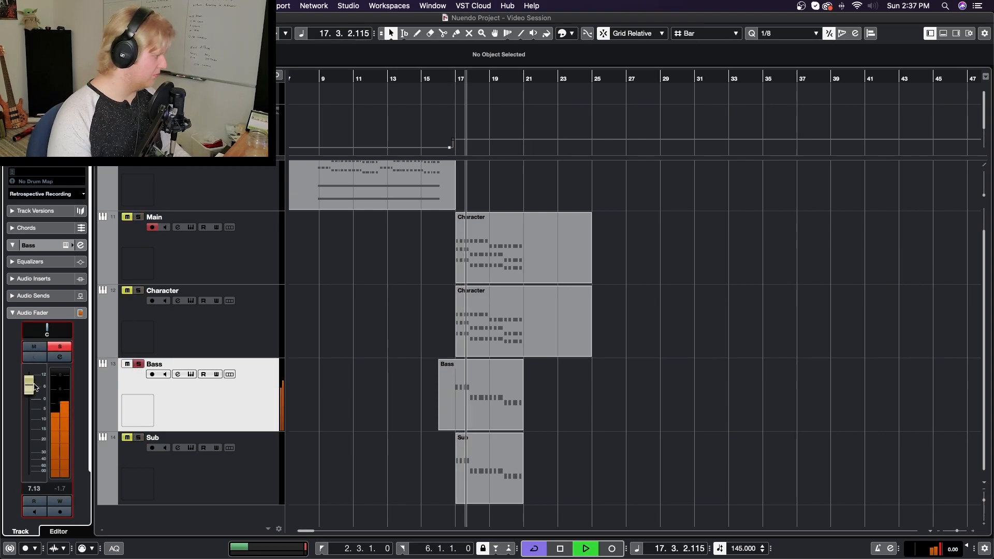
pyautogui.click(384, 389)
pyautogui.press('space')
# Clear the solo and play the Main, Character, Bass and Sub layers together from bar 17.
pyautogui.press('s')
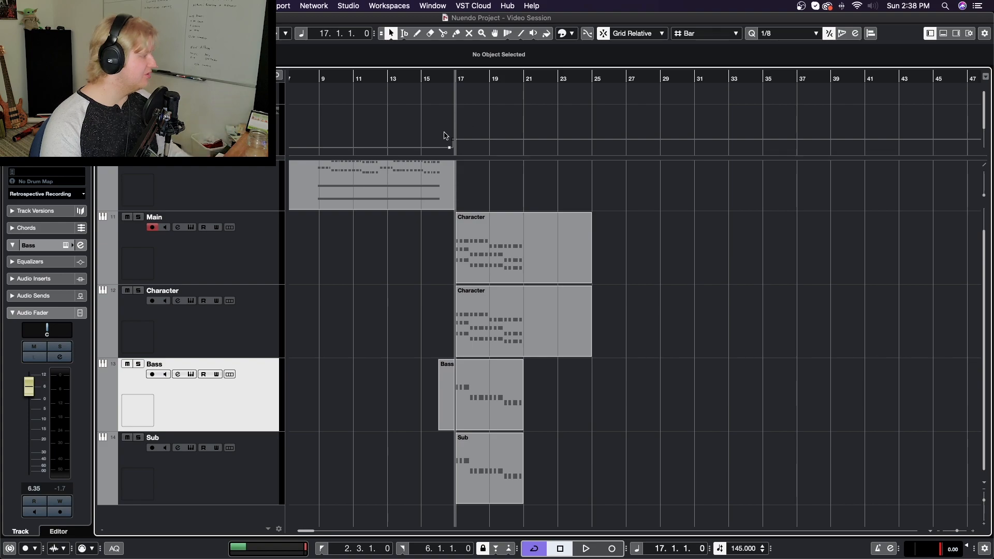
pyautogui.press('space')
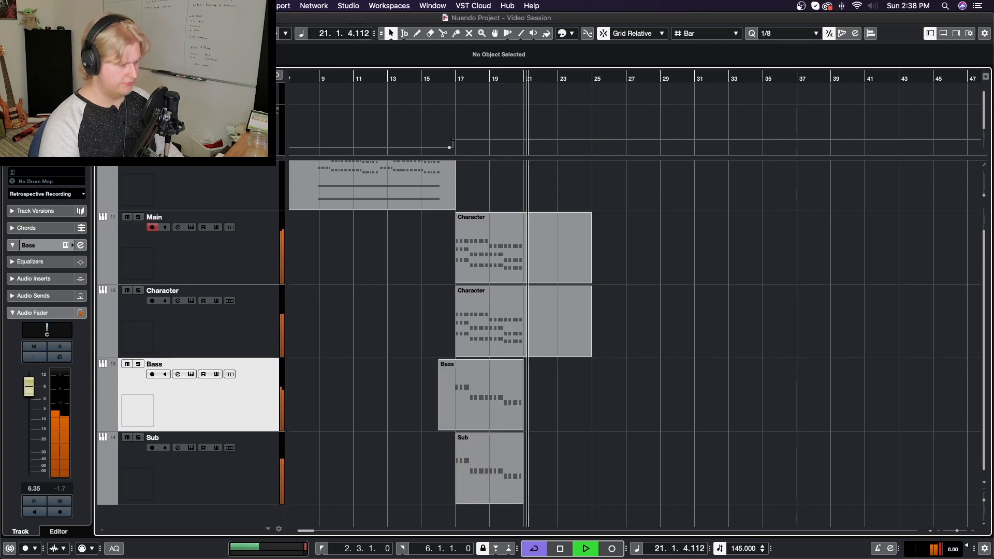
pyautogui.press('space')
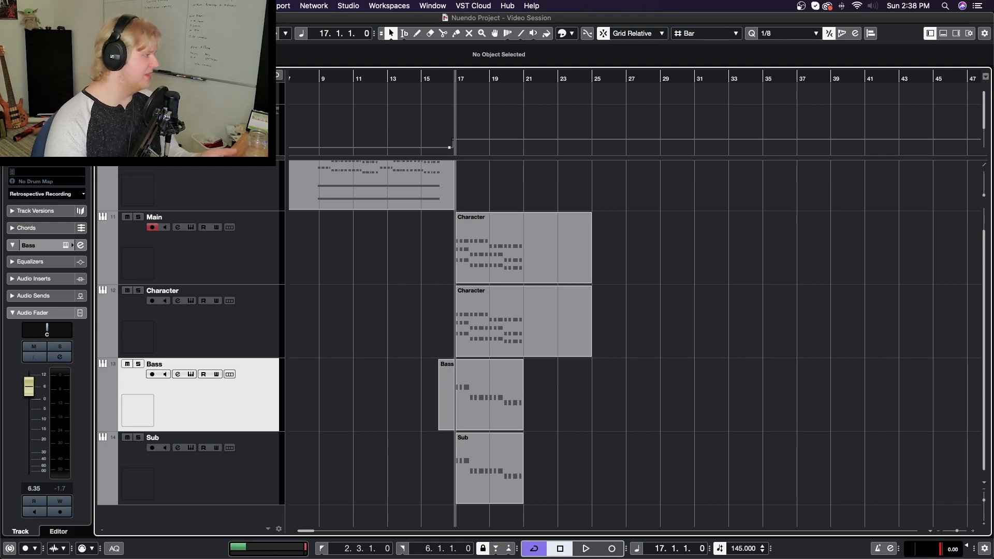
# Select the Basic track above the Main layer.
pyautogui.click(253, 191)
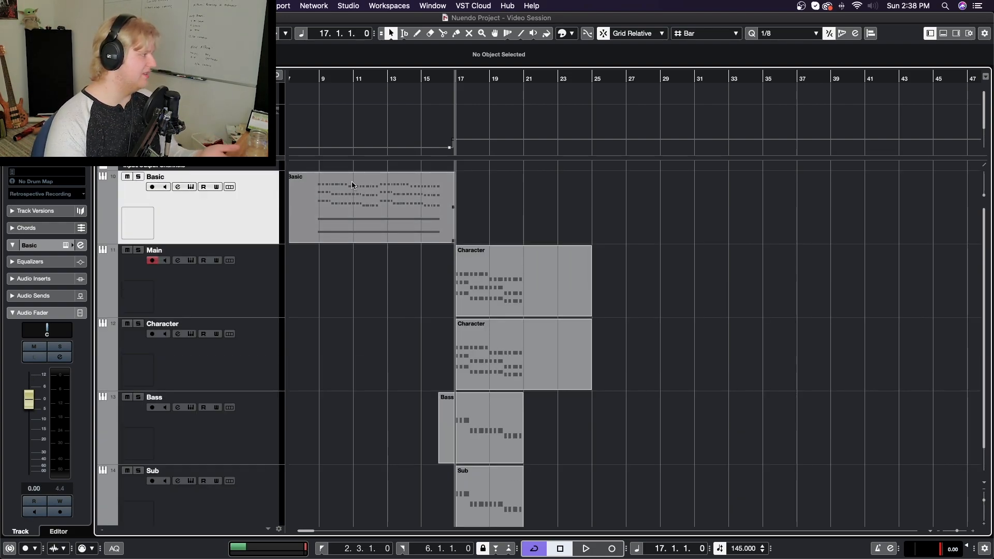